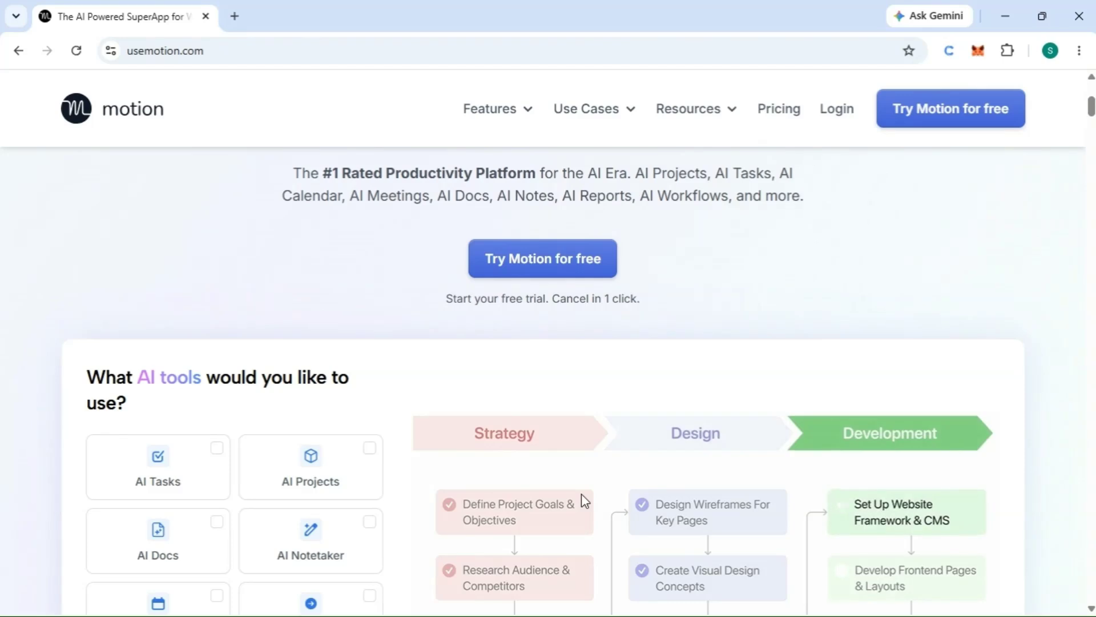
# Step: Search the web for motion ai and open the Motion website from the results
pyautogui.scroll(-1, 571, 479)
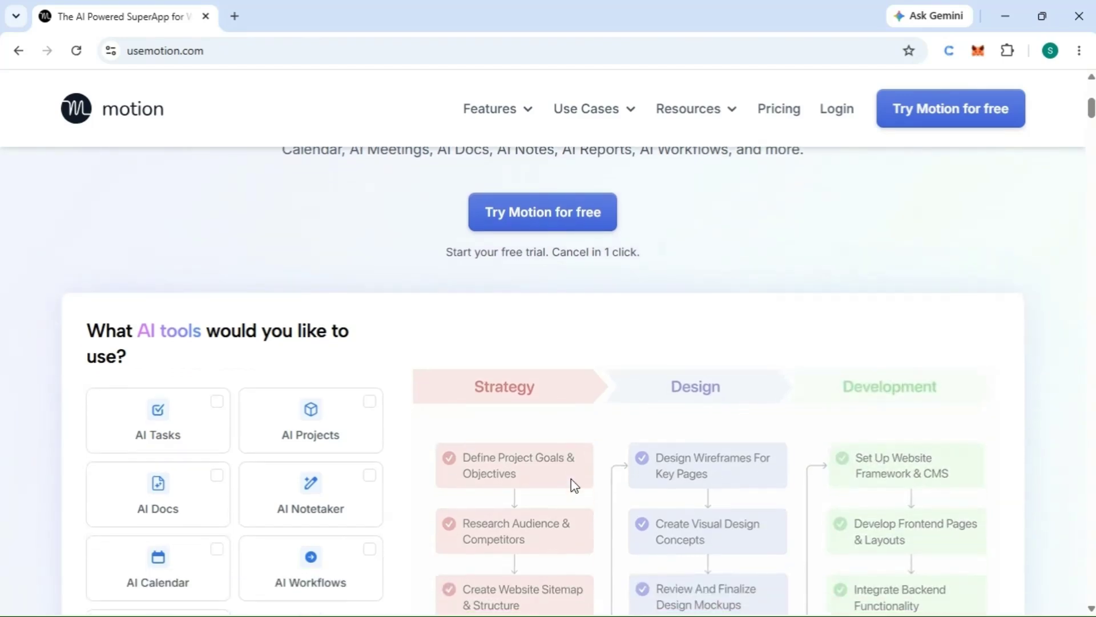
pyautogui.scroll(-5, 571, 480)
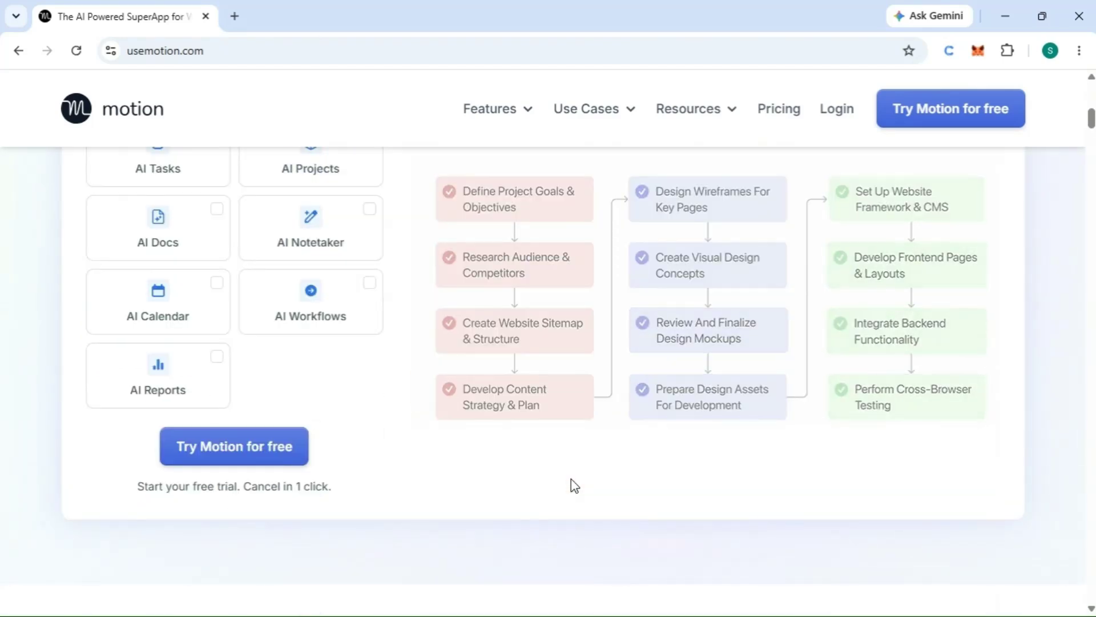
pyautogui.click(189, 51)
pyautogui.write('mem.ai')
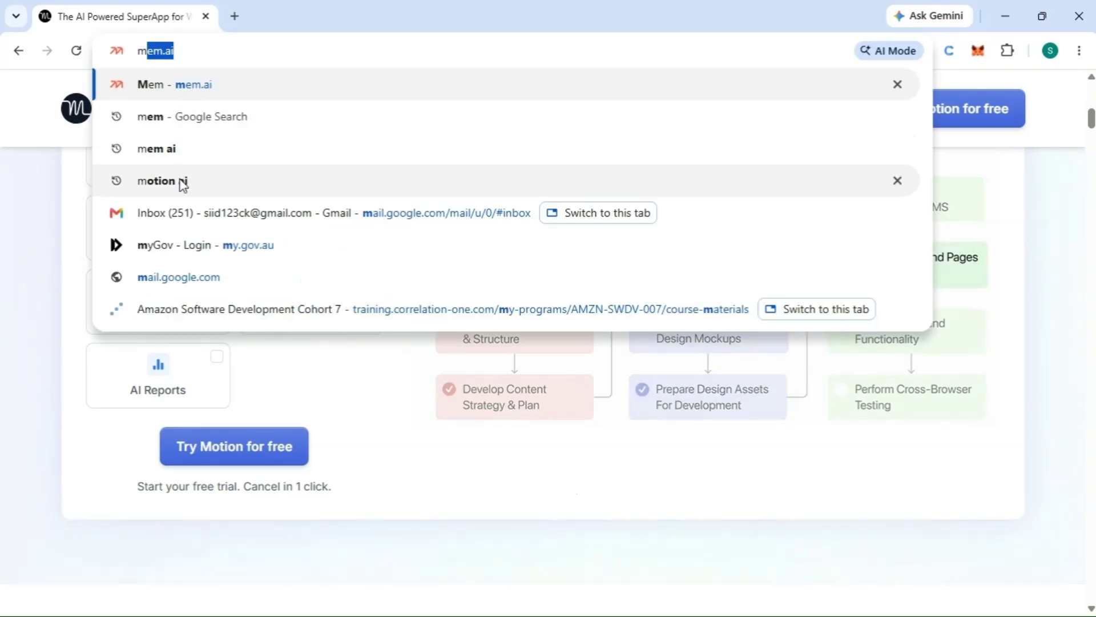
pyautogui.click(182, 180)
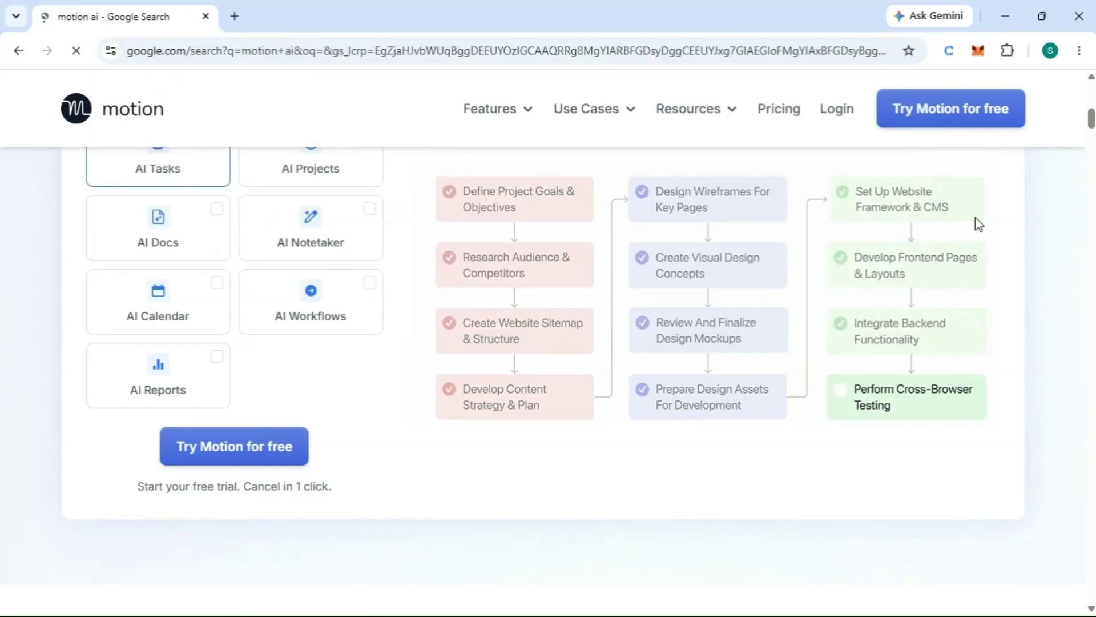
pyautogui.click(252, 179)
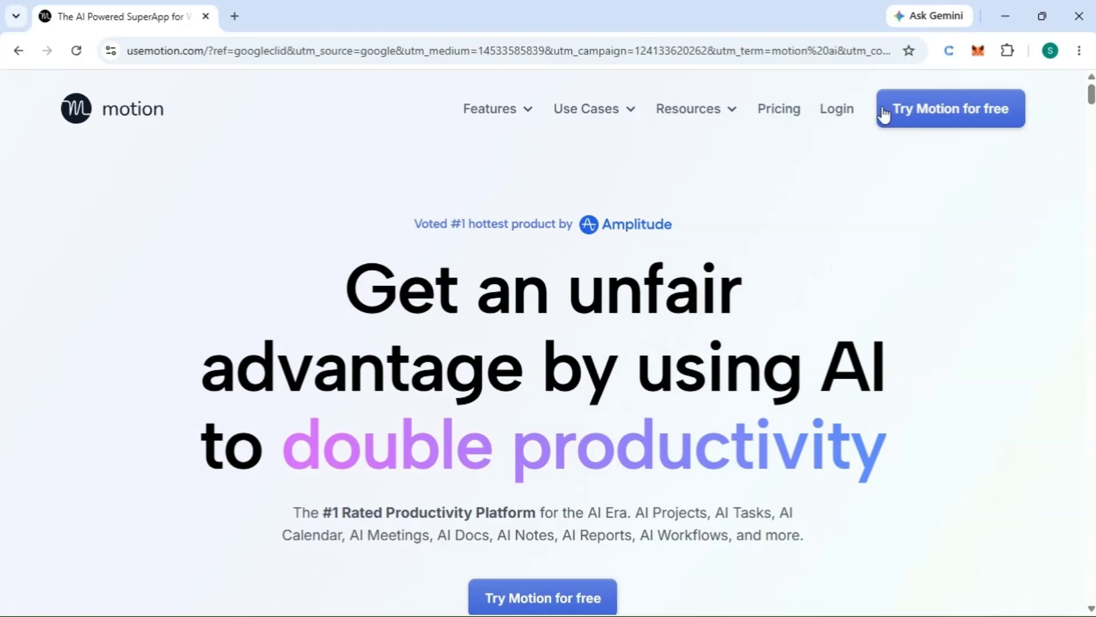
# Step: Start Motion's free trial sign-up and choose the Pro AI plan with annual billing for 1 seat
pyautogui.click(913, 114)
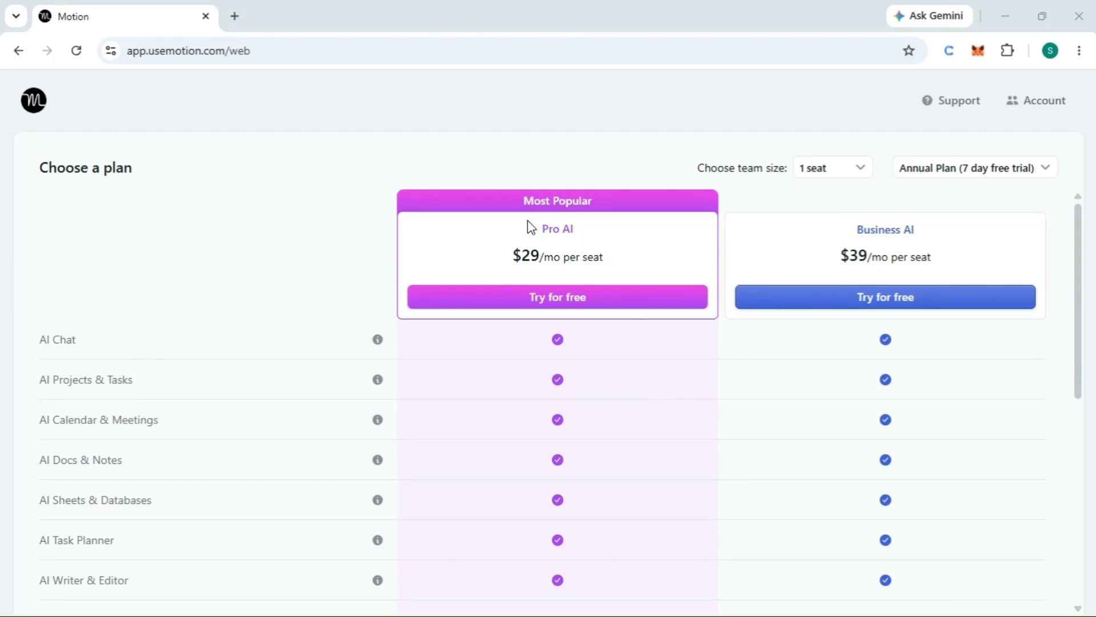
pyautogui.click(559, 306)
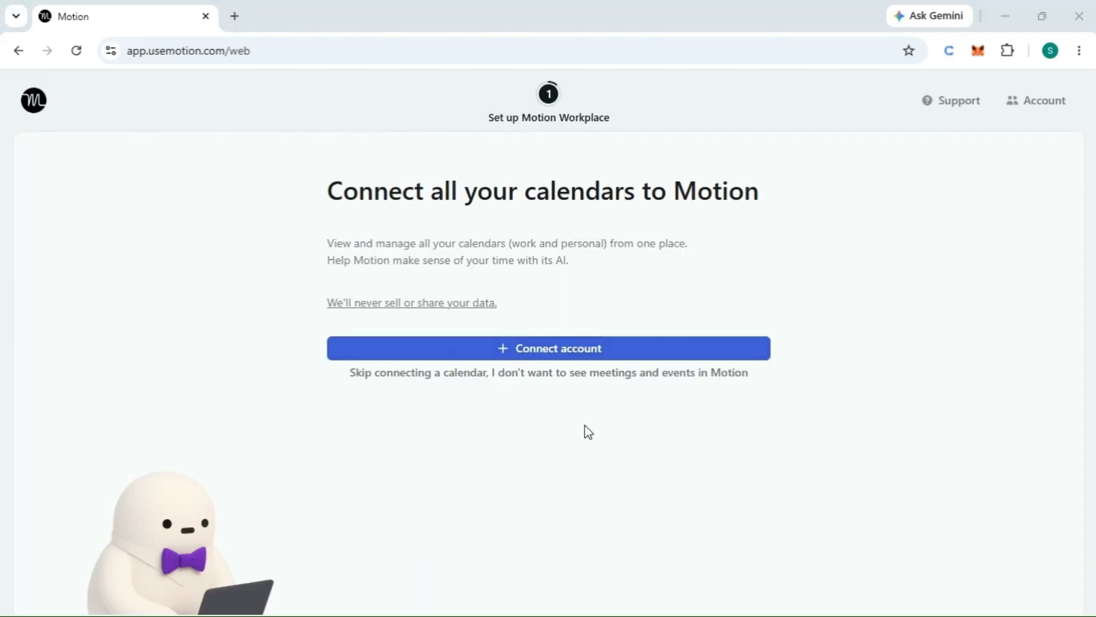
# Step: Connect a Google Calendar account with the requested permissions and confirm only the personal calendar as belonging to you
pyautogui.click(536, 359)
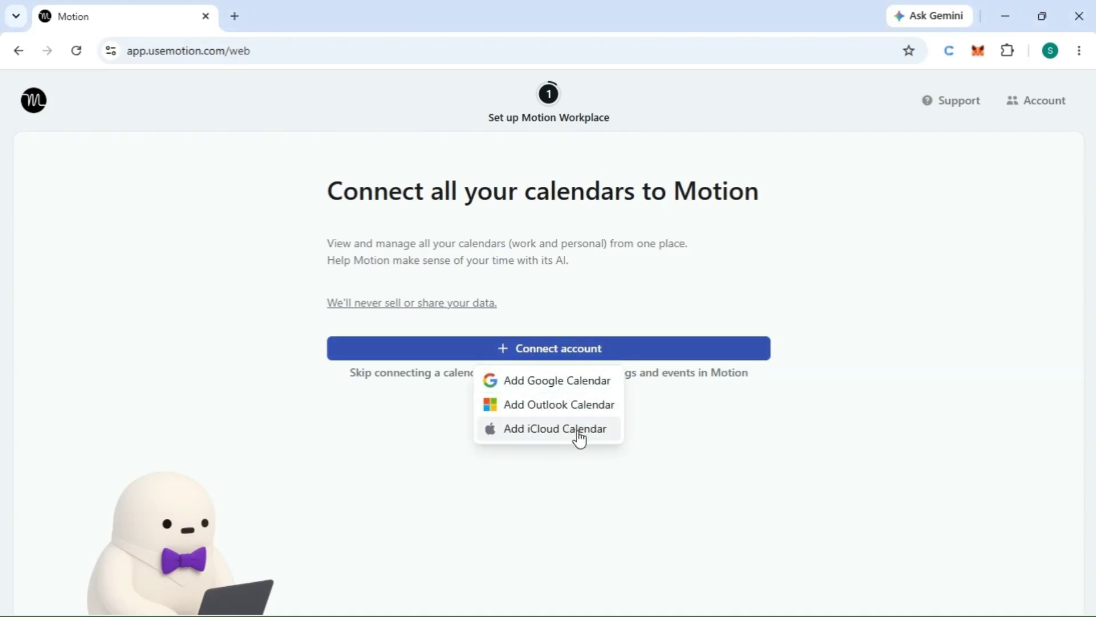
pyautogui.click(543, 393)
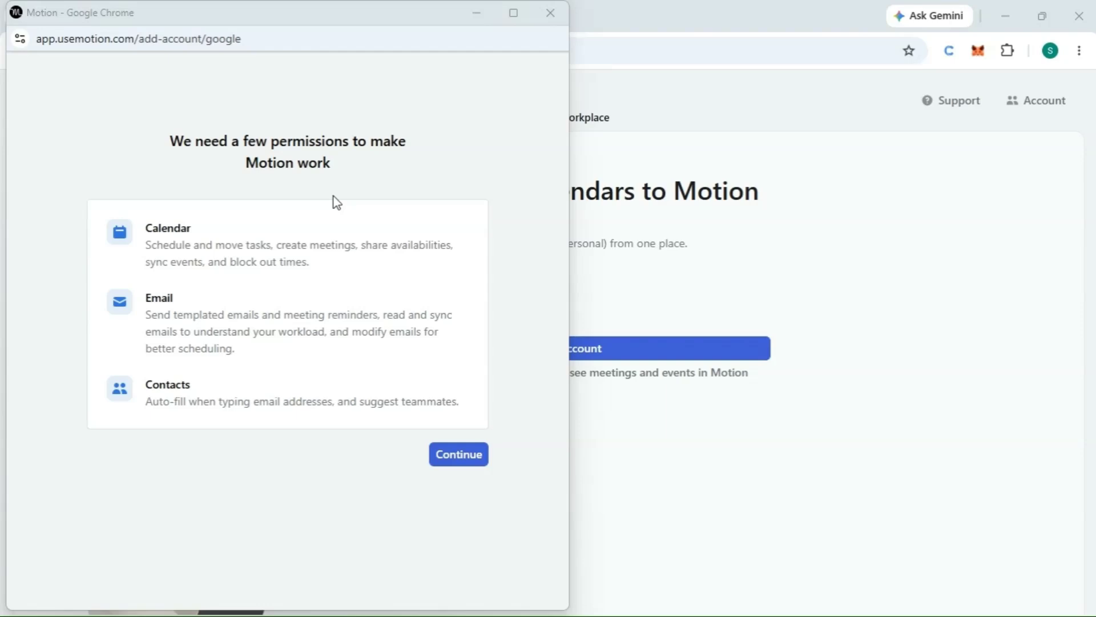
pyautogui.click(460, 457)
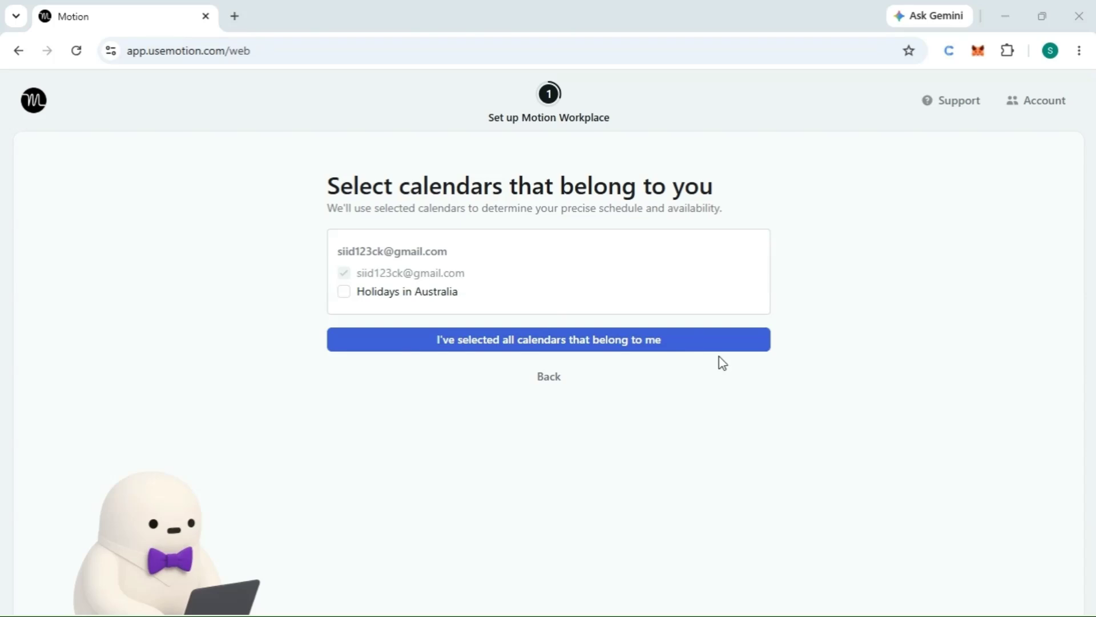
pyautogui.click(624, 345)
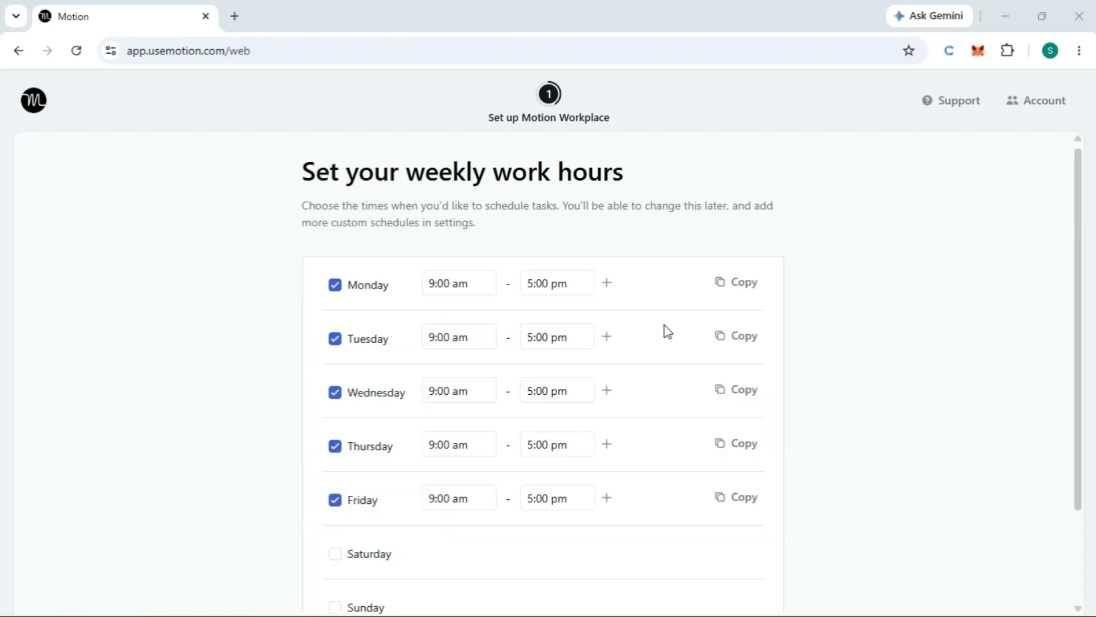
# Step: Accept weekly work hours of 9:00 am to 5:00 pm, Monday to Friday, and create the Check emails recurring task
pyautogui.scroll(-1, 738, 355)
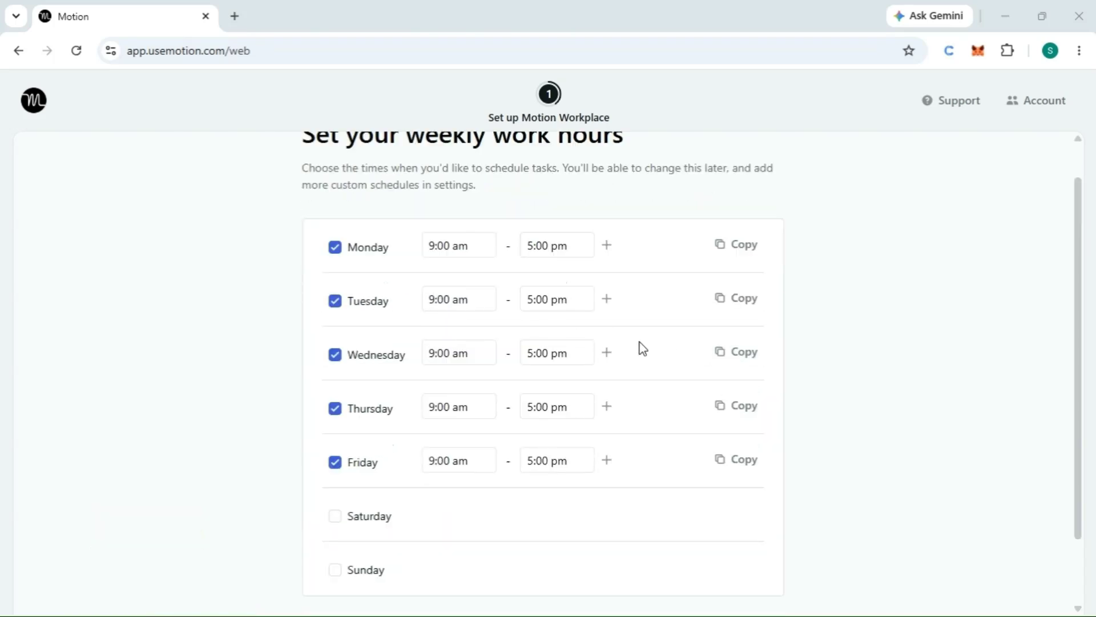
pyautogui.scroll(1, 854, 357)
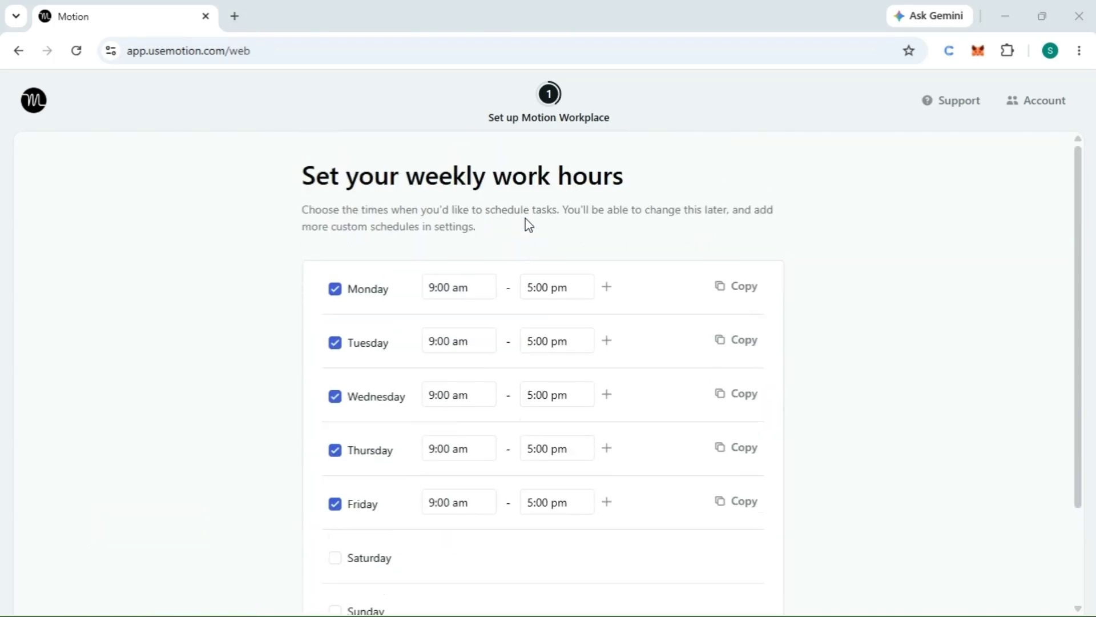
pyautogui.scroll(-3, 526, 223)
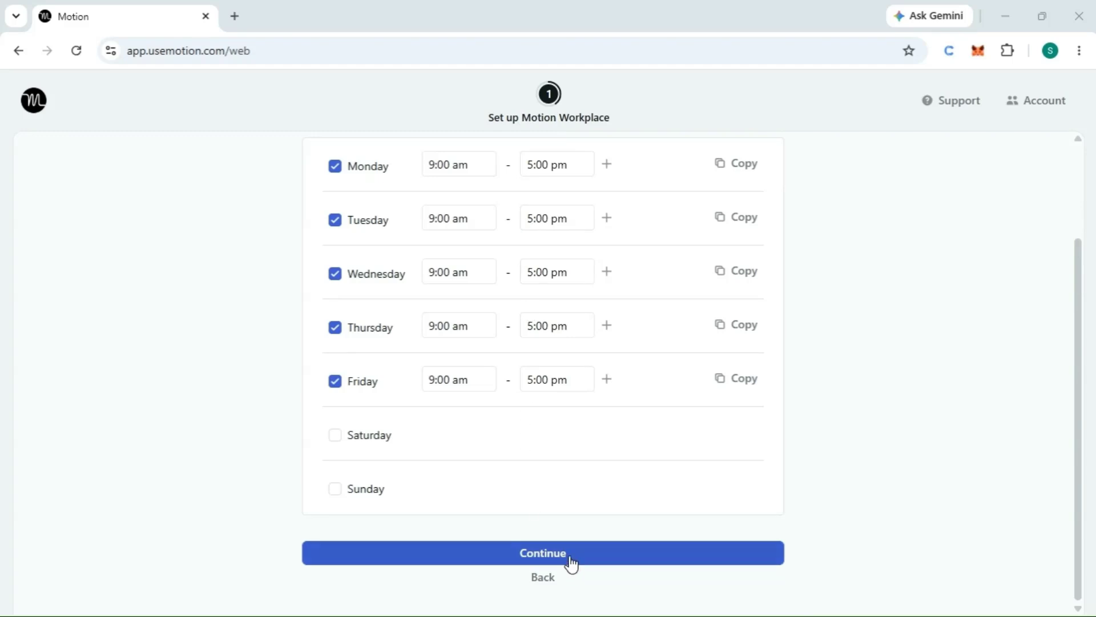
pyautogui.click(552, 554)
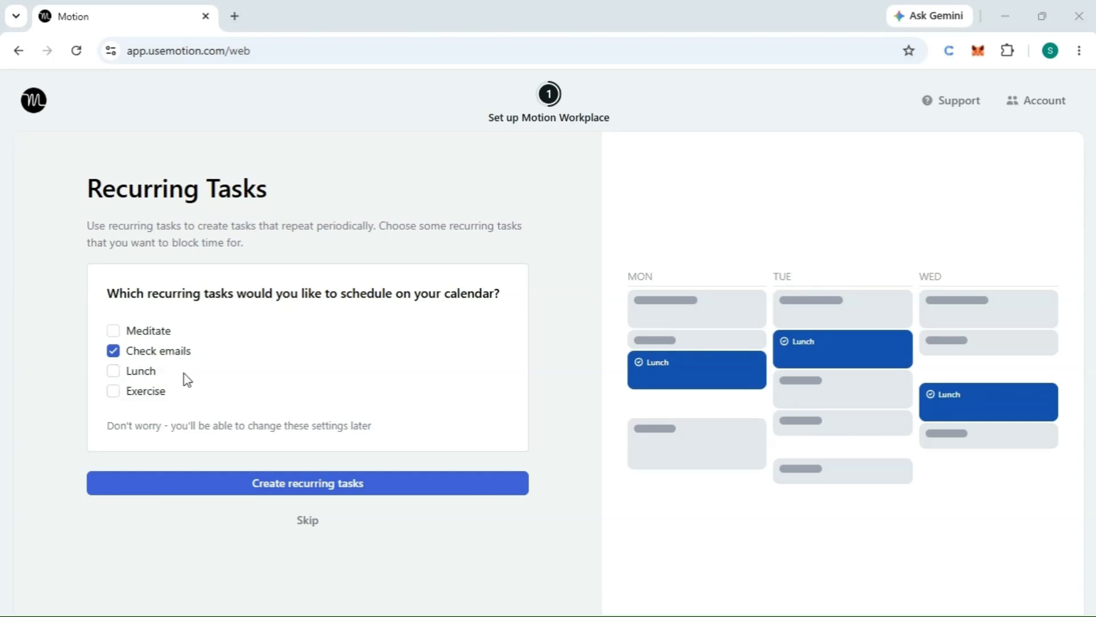
pyautogui.click(334, 484)
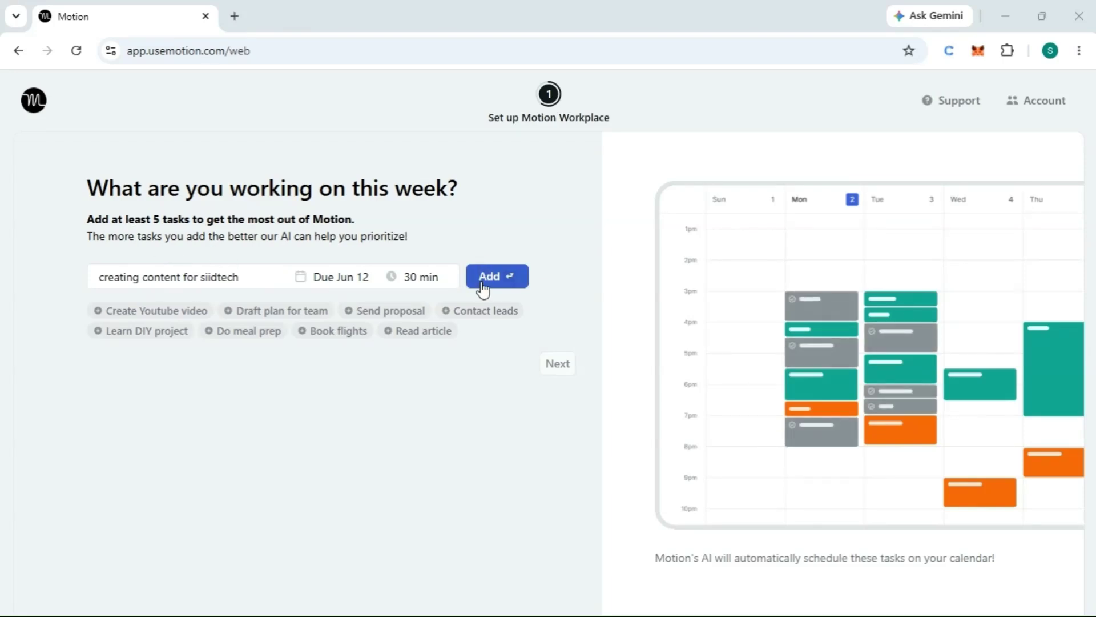
# Step: Add this week's tasks: creating content for siidtech, learning ai tools, working from home, going to the gym, and learning calisthenic
pyautogui.press('Return')
pyautogui.write('learning ai tools')
pyautogui.press('Return')
pyautogui.write('working')
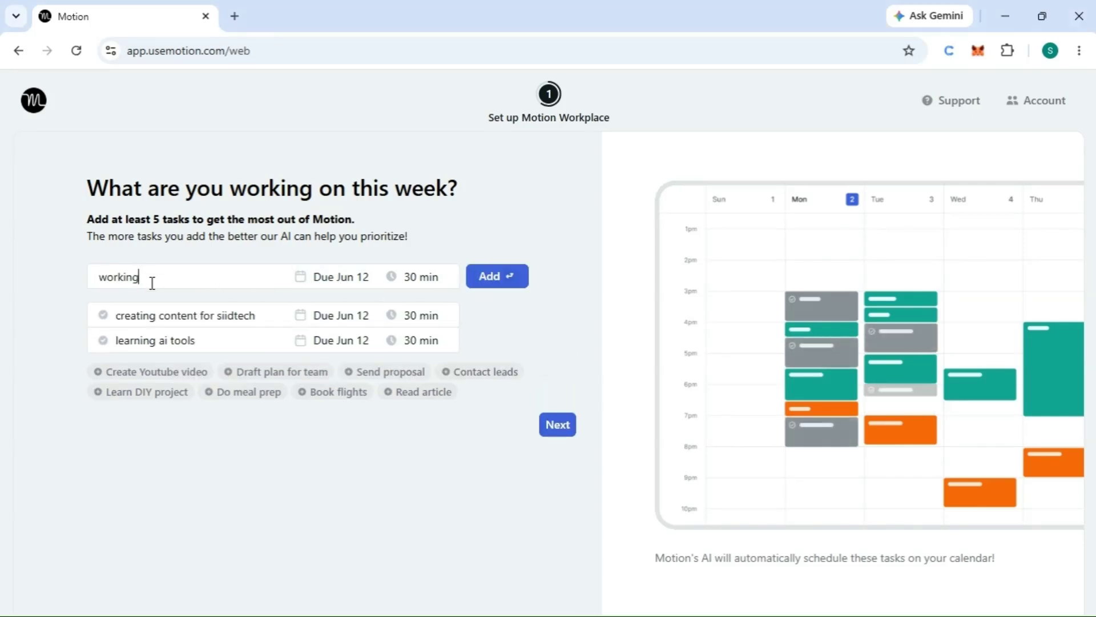
pyautogui.write(' from ')
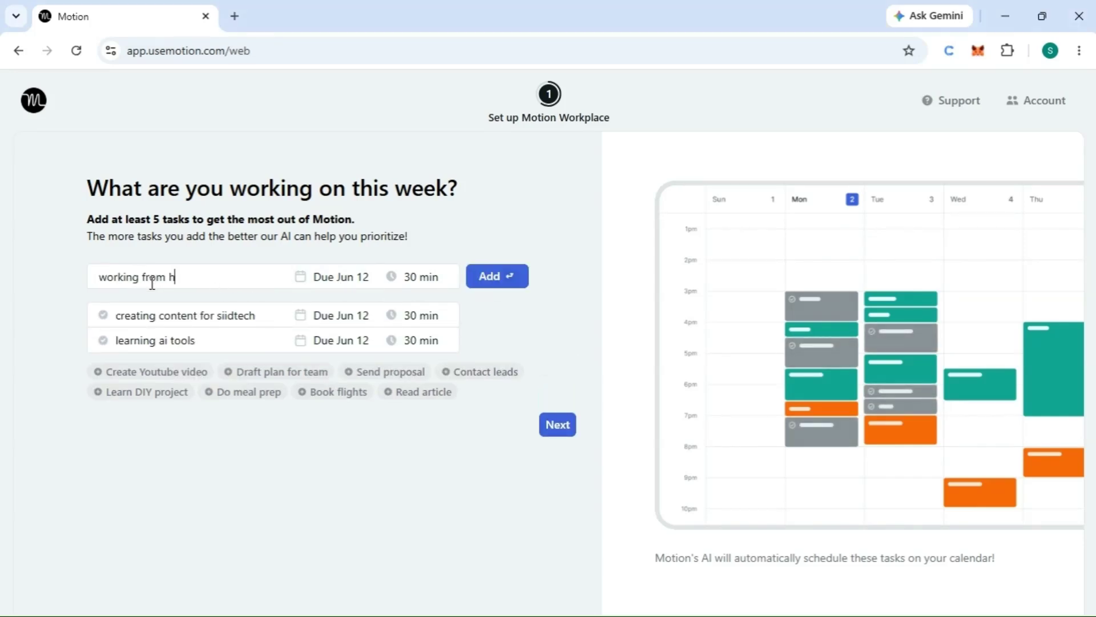
pyautogui.write('home')
pyautogui.press('Return')
pyautogui.write('going to the gym')
pyautogui.press('Return')
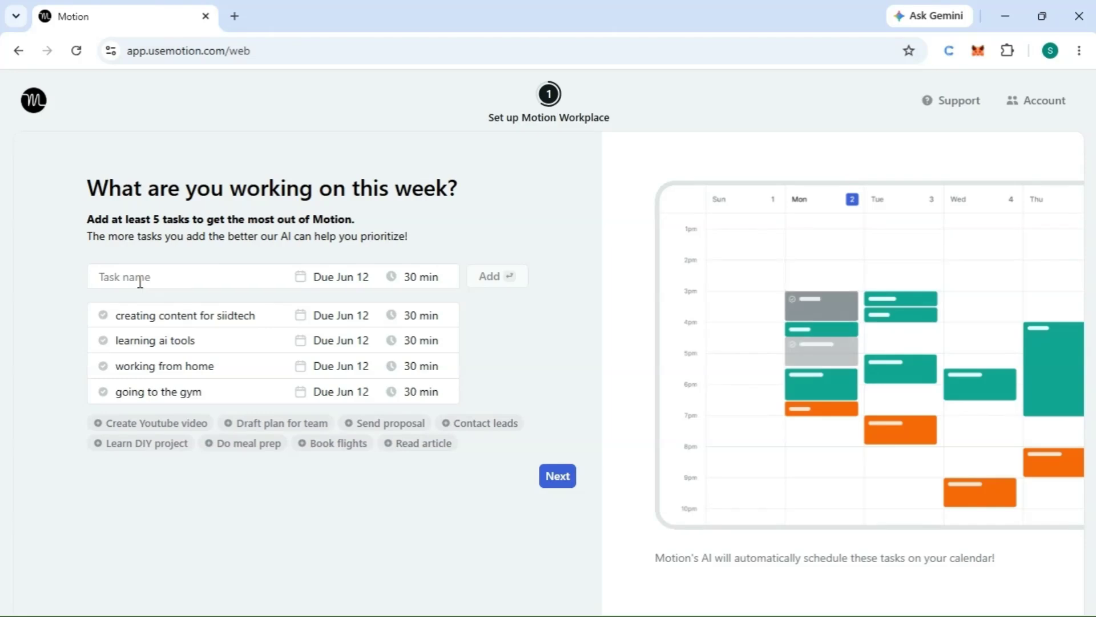
pyautogui.write('learning calisthenic')
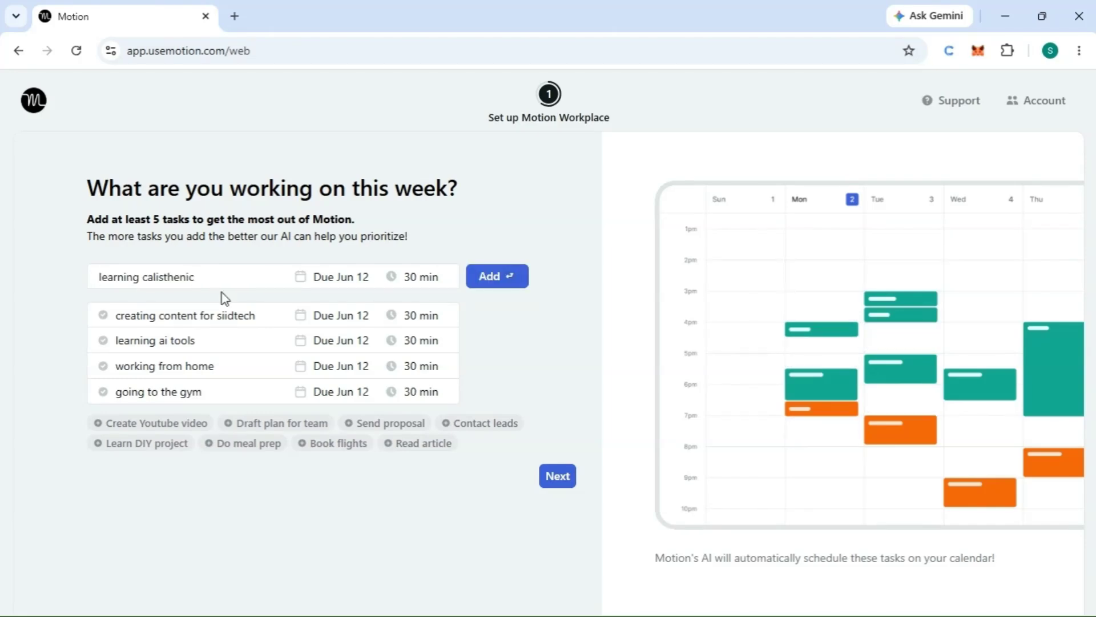
pyautogui.press('Return')
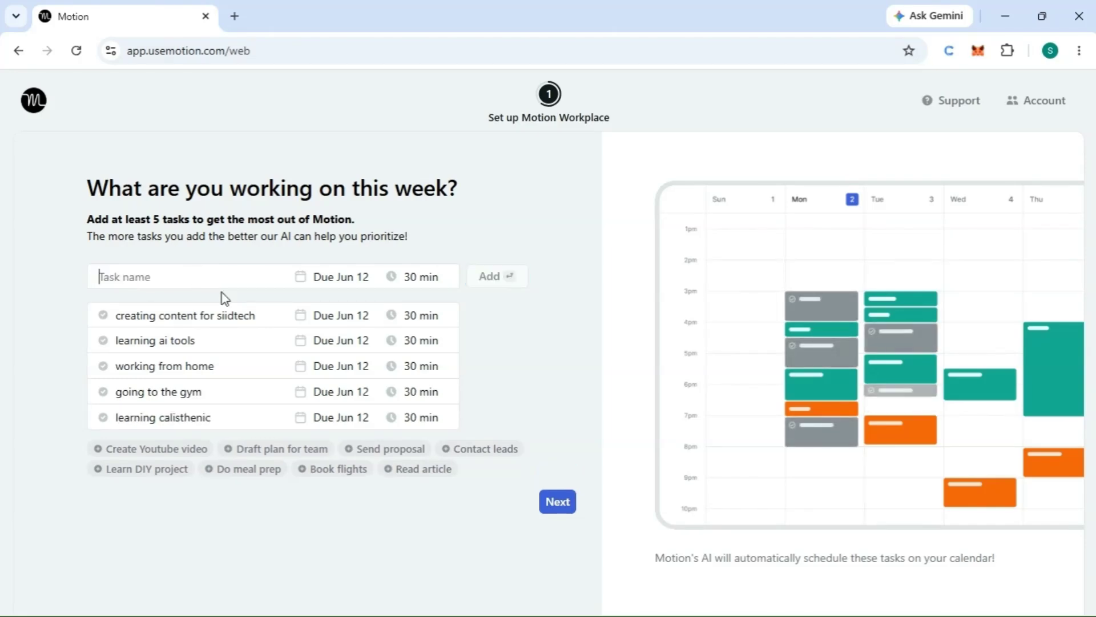
# Step: Continue past the weekly tasks and accept AI Notetaker for all conferencing meetings and email recaps to external attendees
pyautogui.click(558, 502)
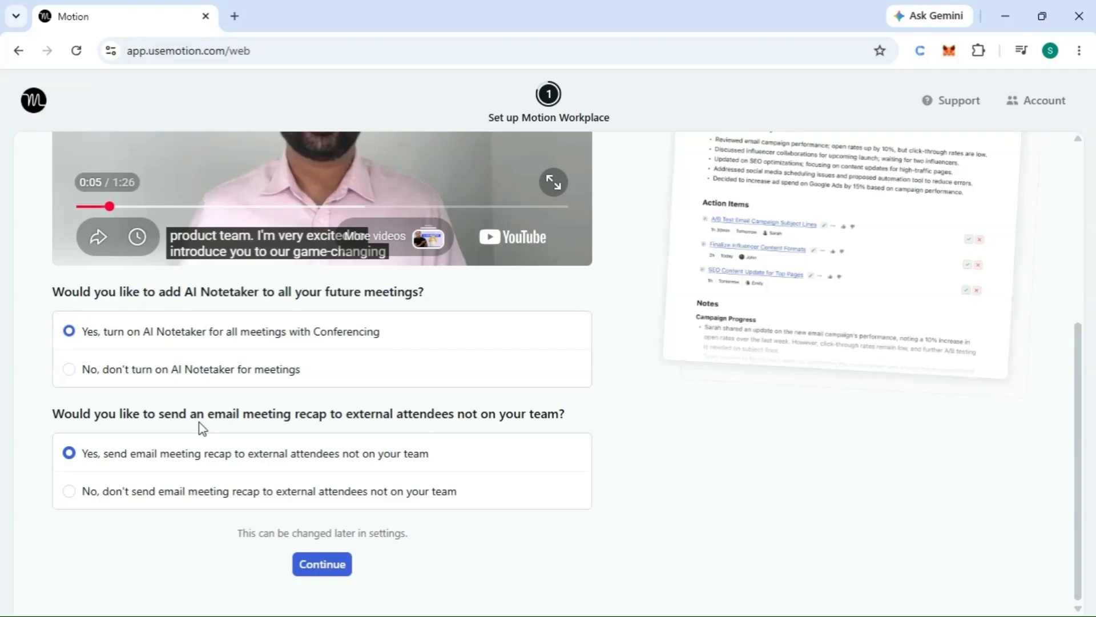
pyautogui.click(340, 565)
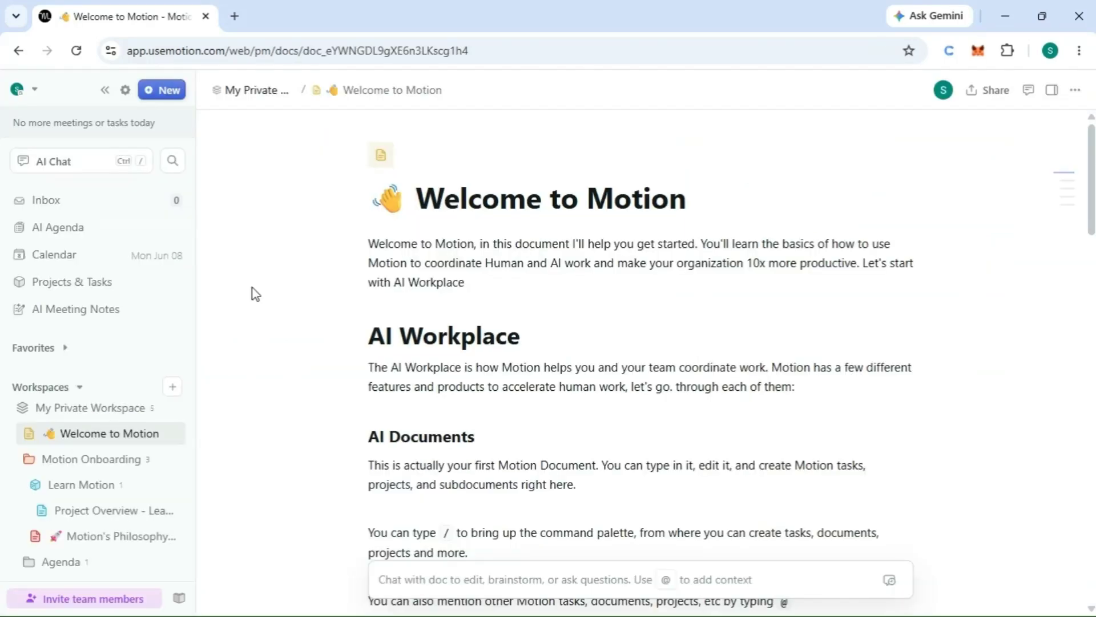
# Step: Draft a new task named youtube with the description lines "finish your videos", "due tommorow" and "2 hours"
pyautogui.click(161, 91)
pyautogui.click(220, 100)
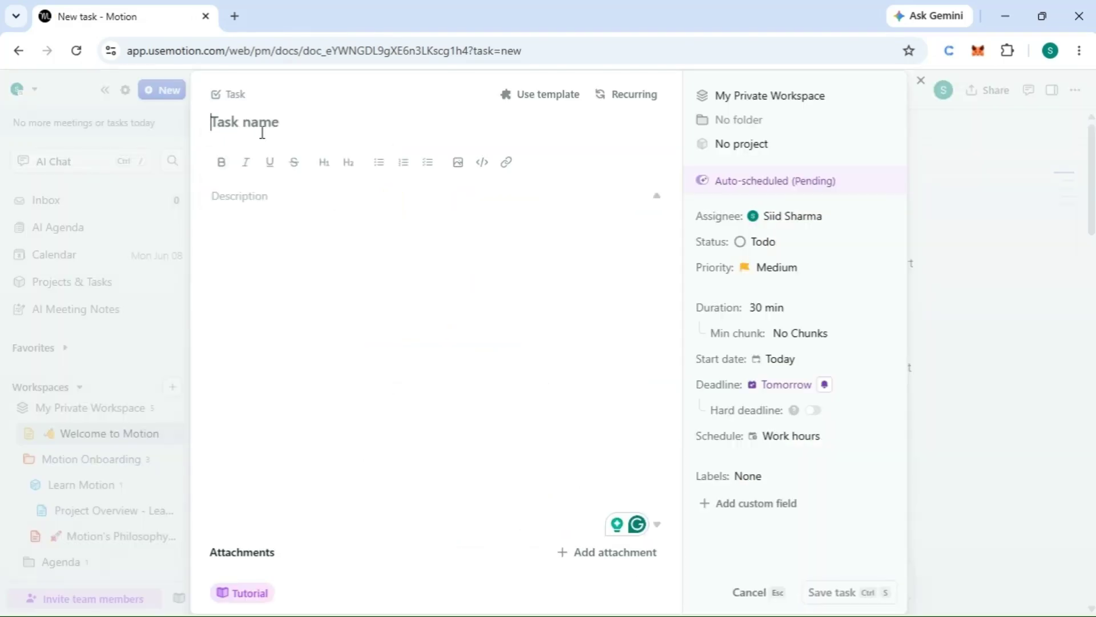
pyautogui.write('youtube')
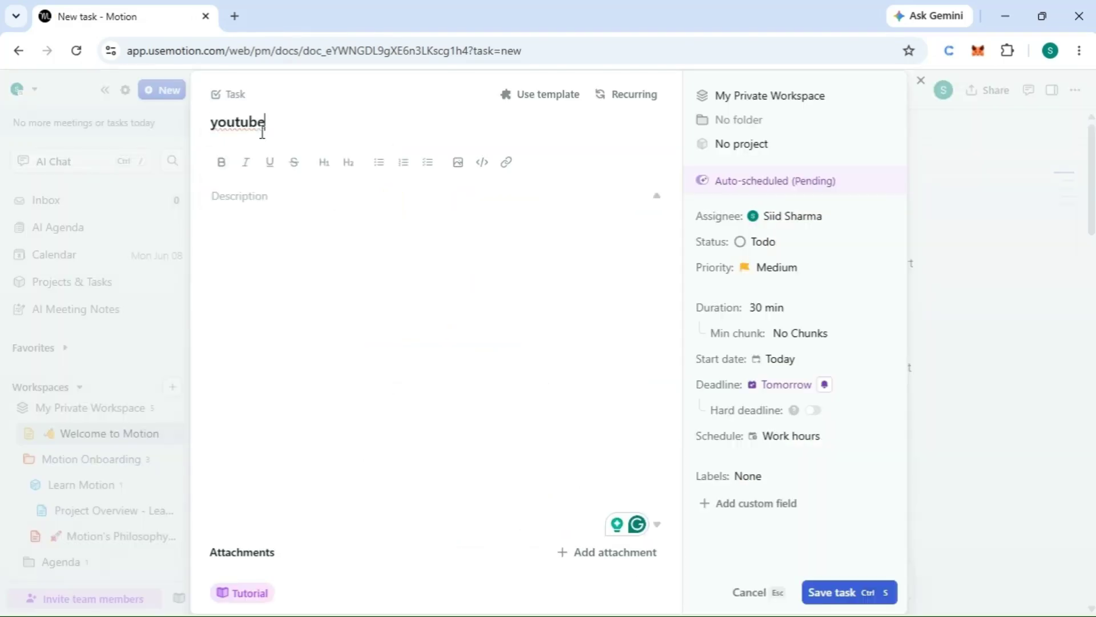
pyautogui.click(247, 204)
pyautogui.write('finish your videos')
pyautogui.press('Return')
pyautogui.write('due tommorow')
pyautogui.press('Return')
pyautogui.write('2 hours')
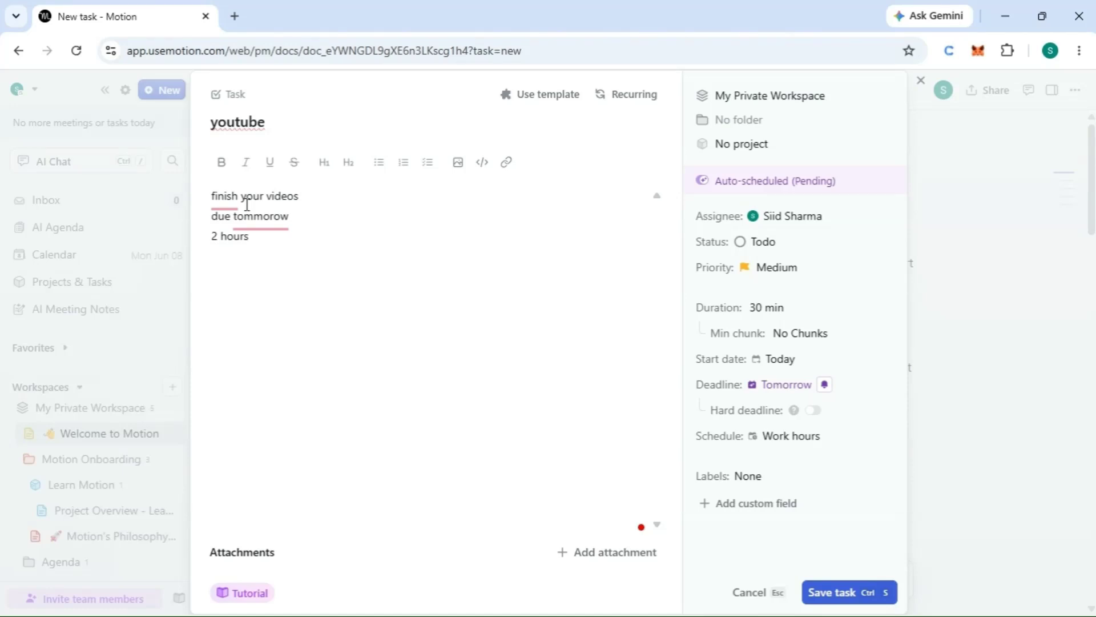
pyautogui.moveTo(266, 226)
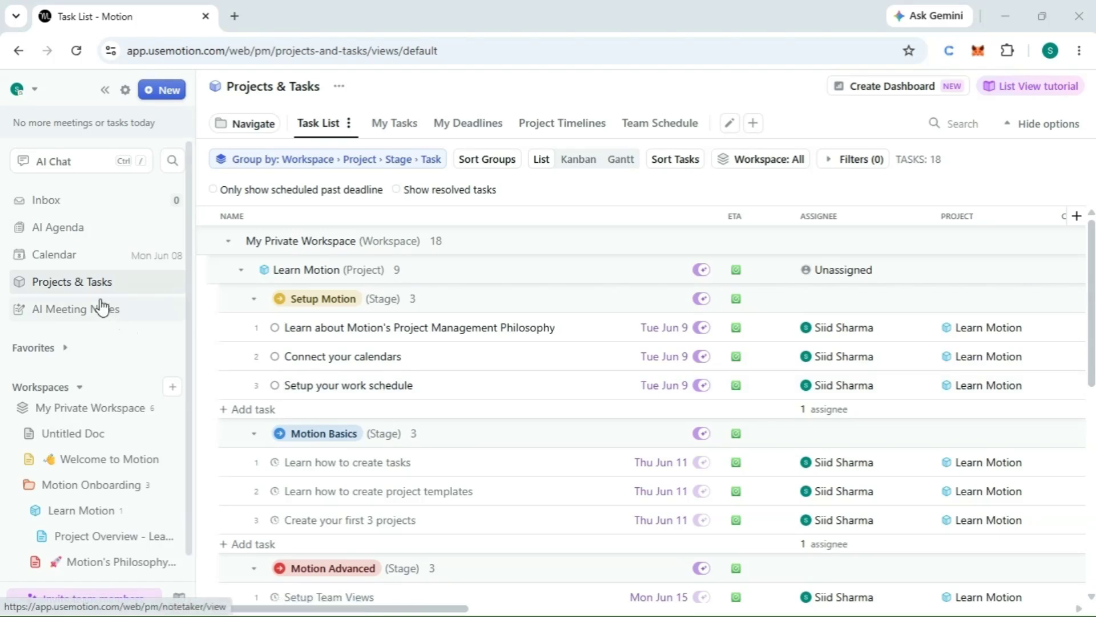
# Step: Review the My Tasks board, examining the task cards in the current week's column through to the last one
pyautogui.click(399, 126)
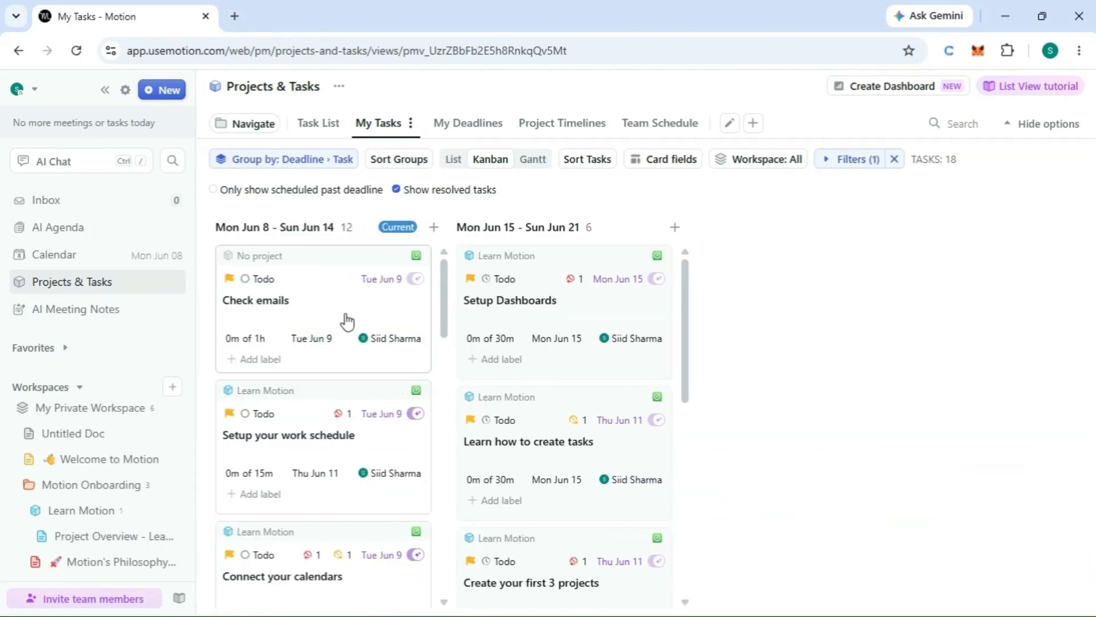
pyautogui.scroll(-1, 320, 347)
pyautogui.scroll(-1, 320, 346)
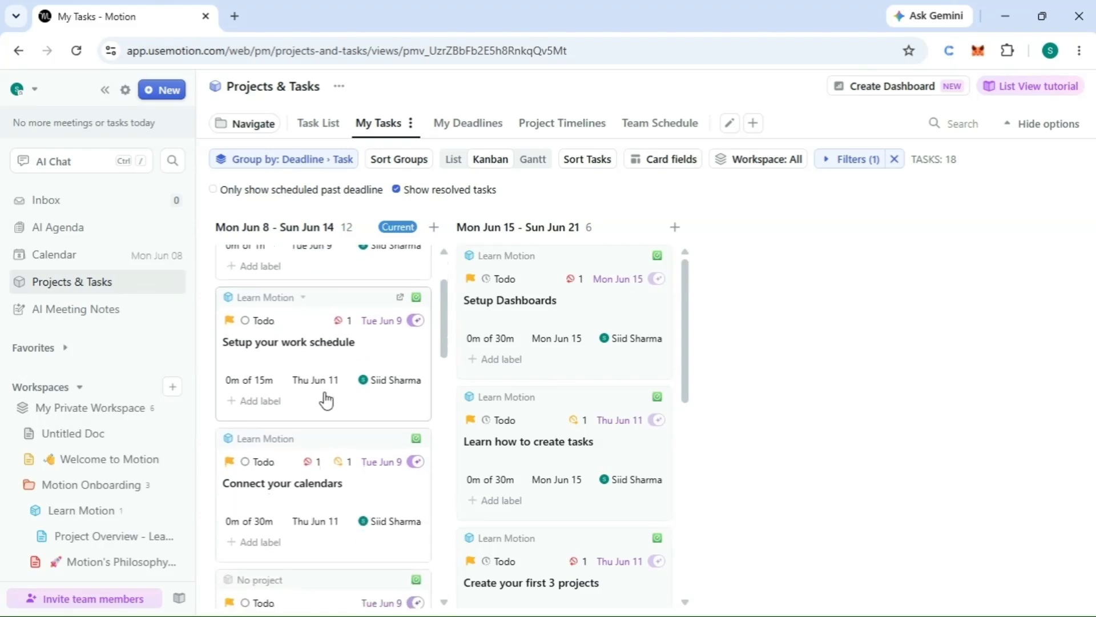
pyautogui.scroll(-2, 322, 394)
pyautogui.scroll(-5, 327, 406)
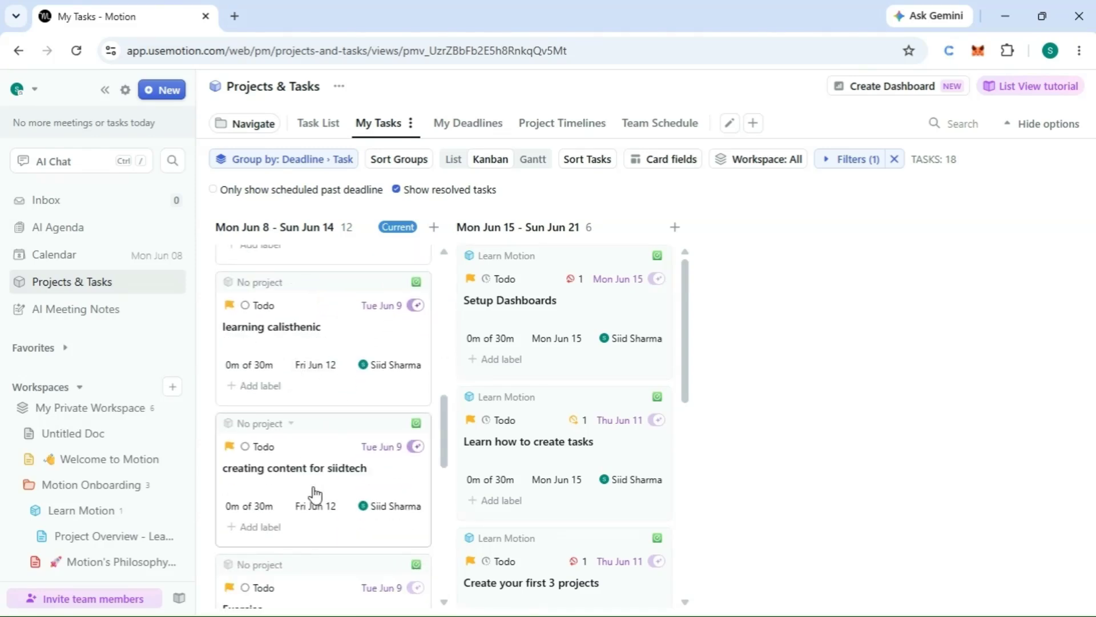
pyautogui.scroll(-3, 345, 501)
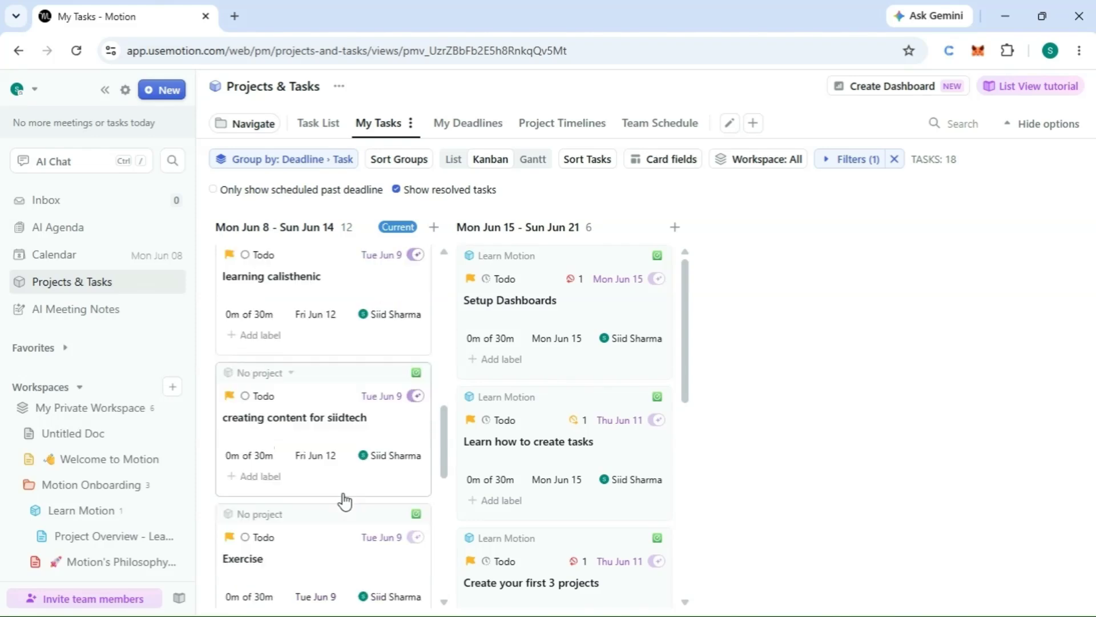
pyautogui.scroll(-5, 305, 542)
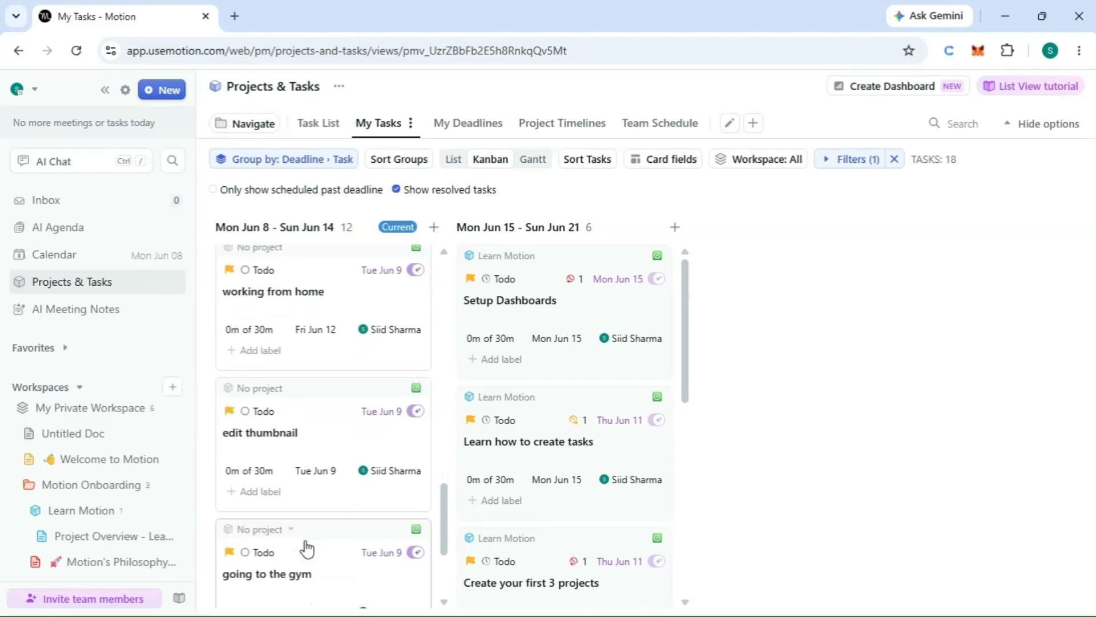
pyautogui.scroll(-3, 343, 526)
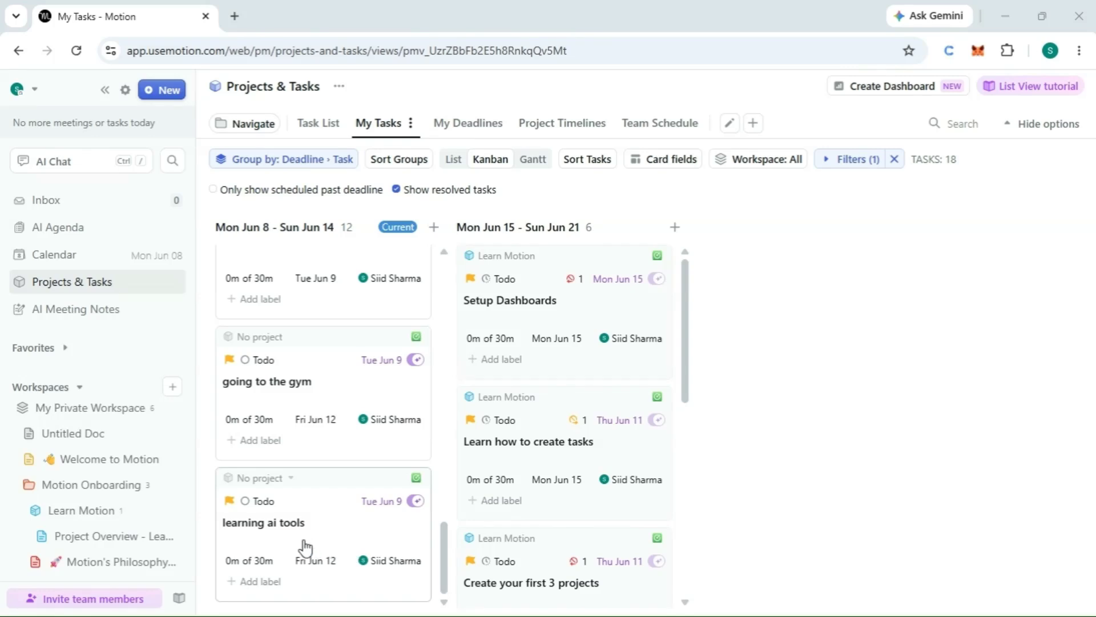
# Step: Set the priority of the learning ai tools task to ASAP, then reopen the task to check its details and close it
pyautogui.click(281, 536)
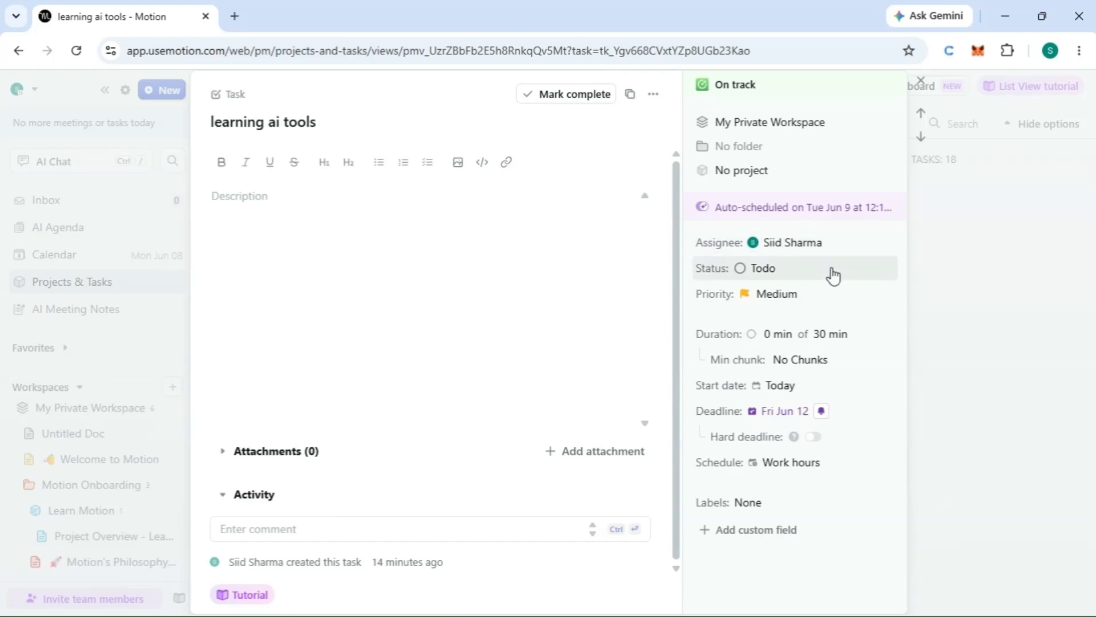
pyautogui.click(760, 296)
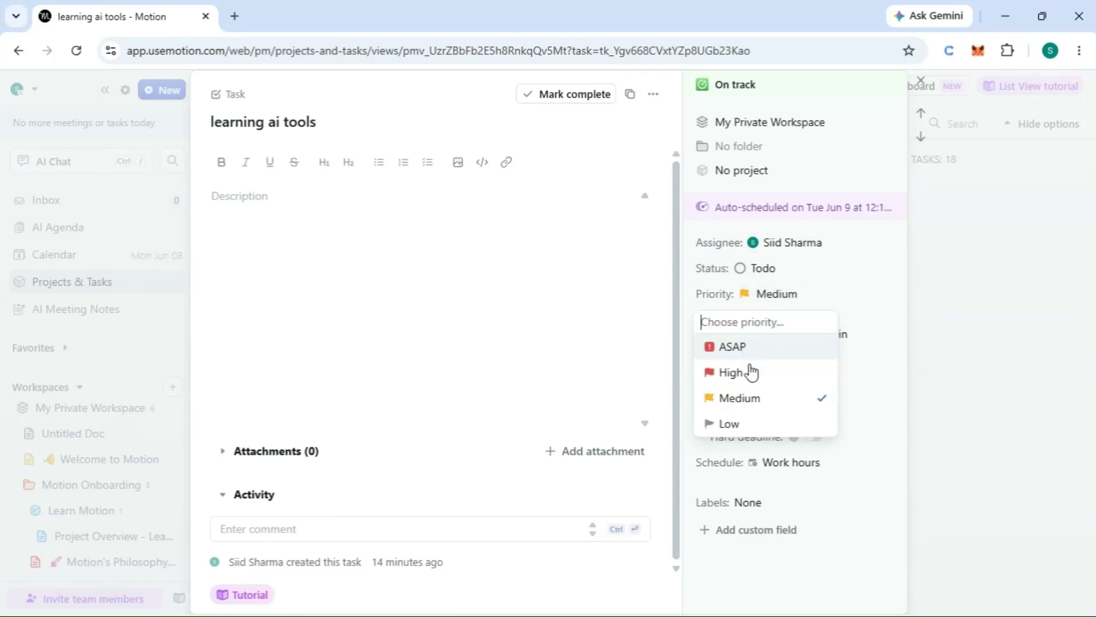
pyautogui.click(759, 353)
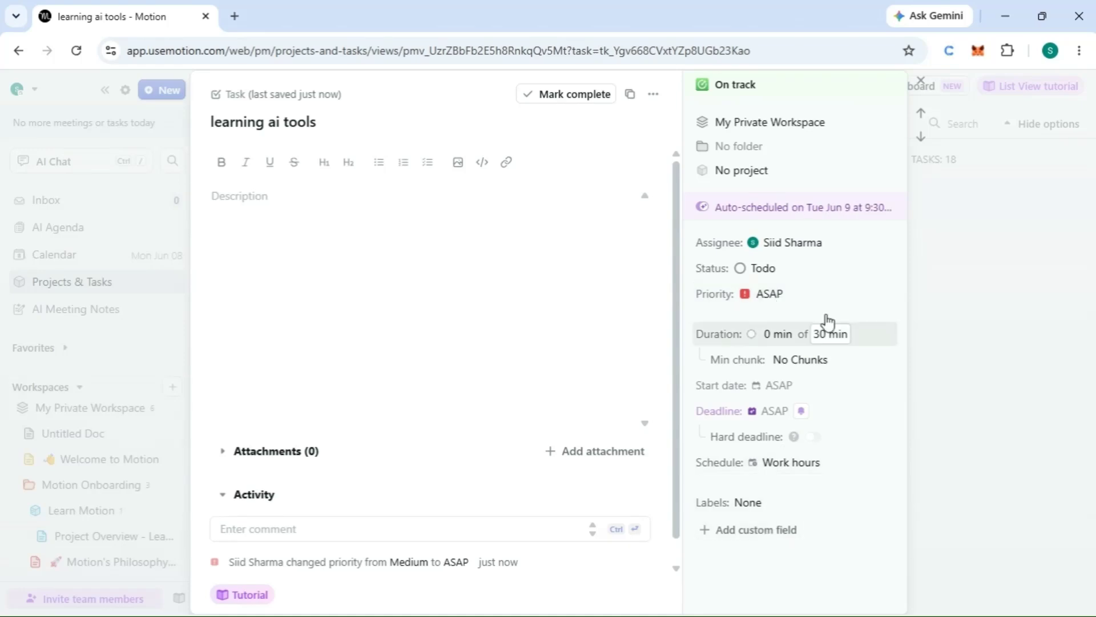
pyautogui.click(958, 436)
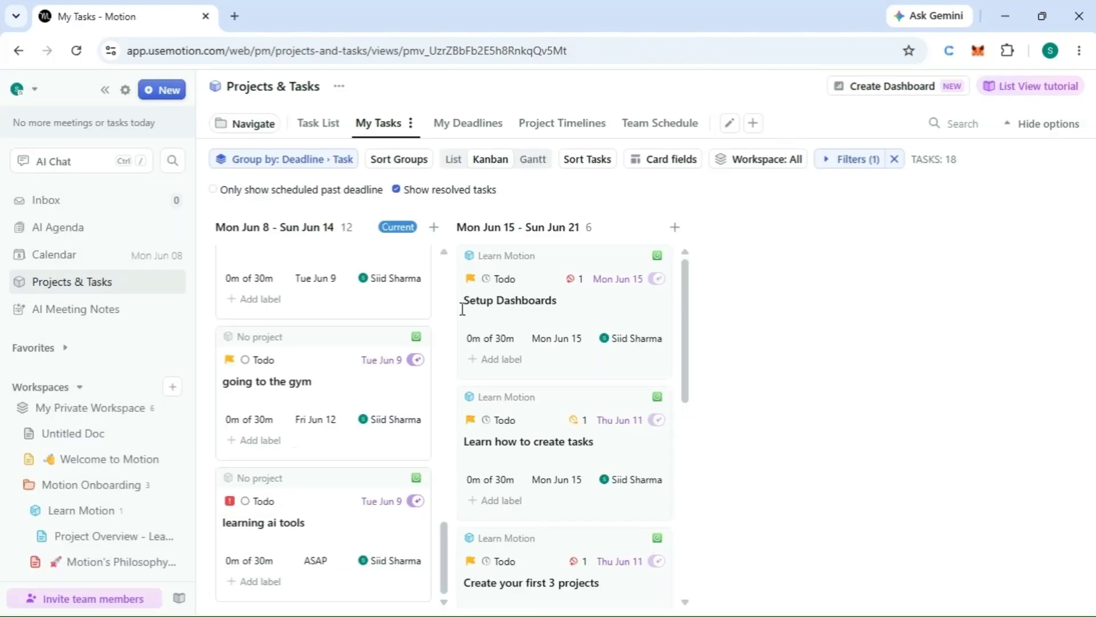
pyautogui.click(404, 495)
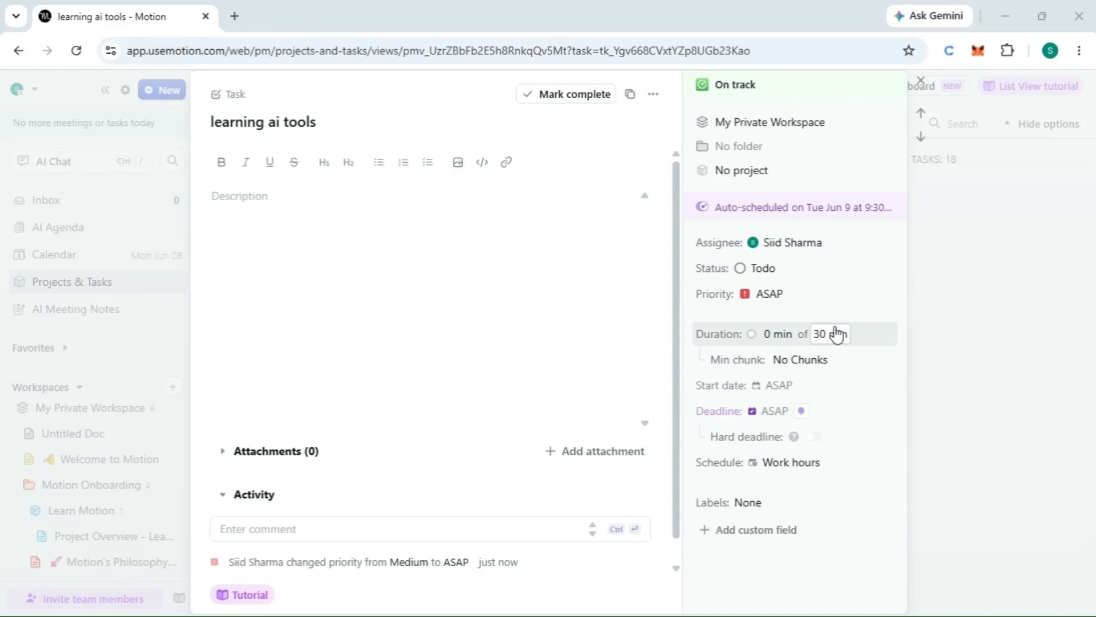
pyautogui.press('Escape')
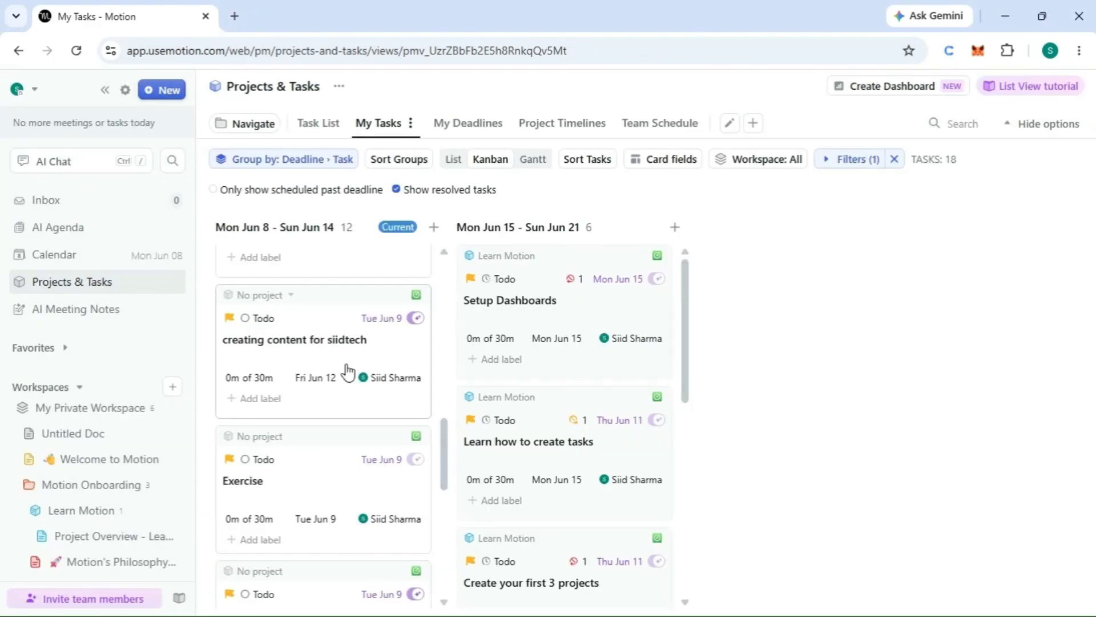
# Step: Set the deadline of the creating content for siidtech task to Mon Jun 8 and return to the Projects & Tasks board
pyautogui.click(304, 355)
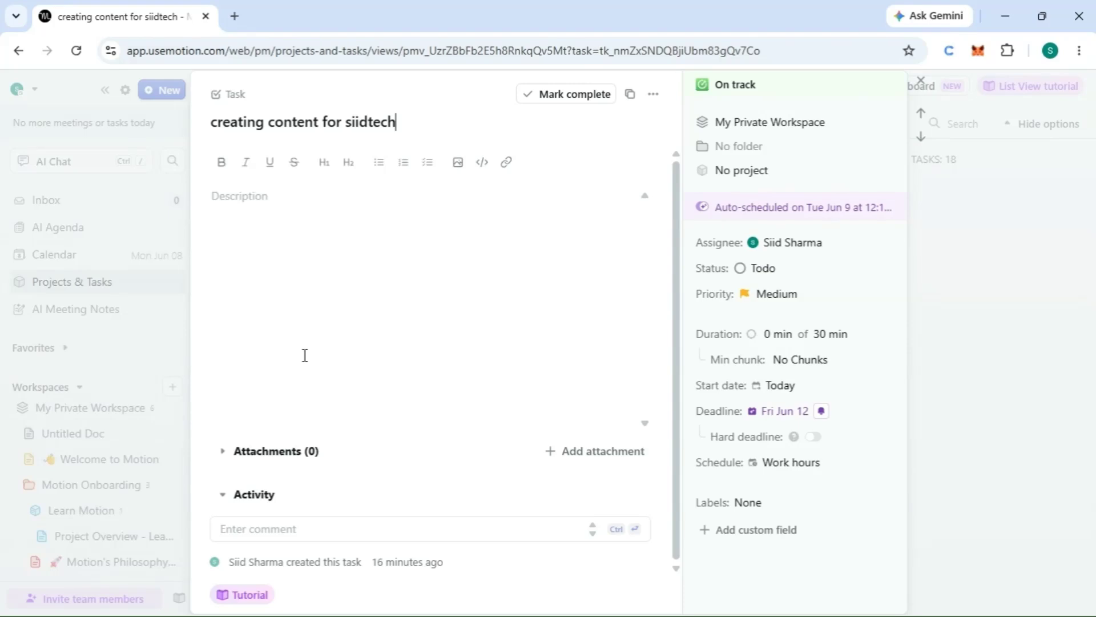
pyautogui.click(723, 416)
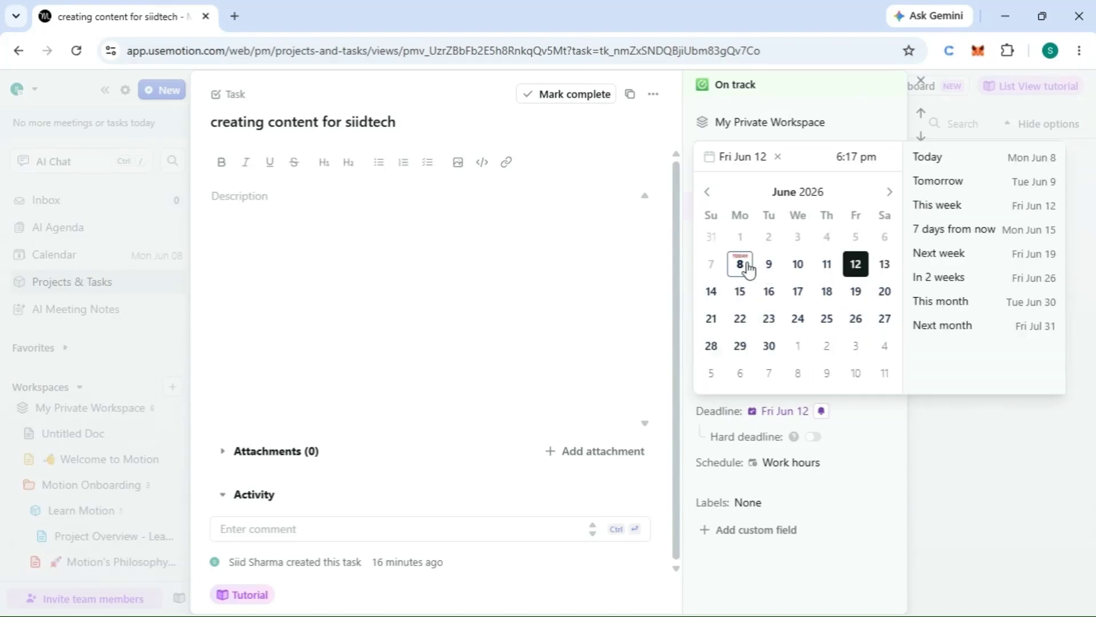
pyautogui.click(65, 285)
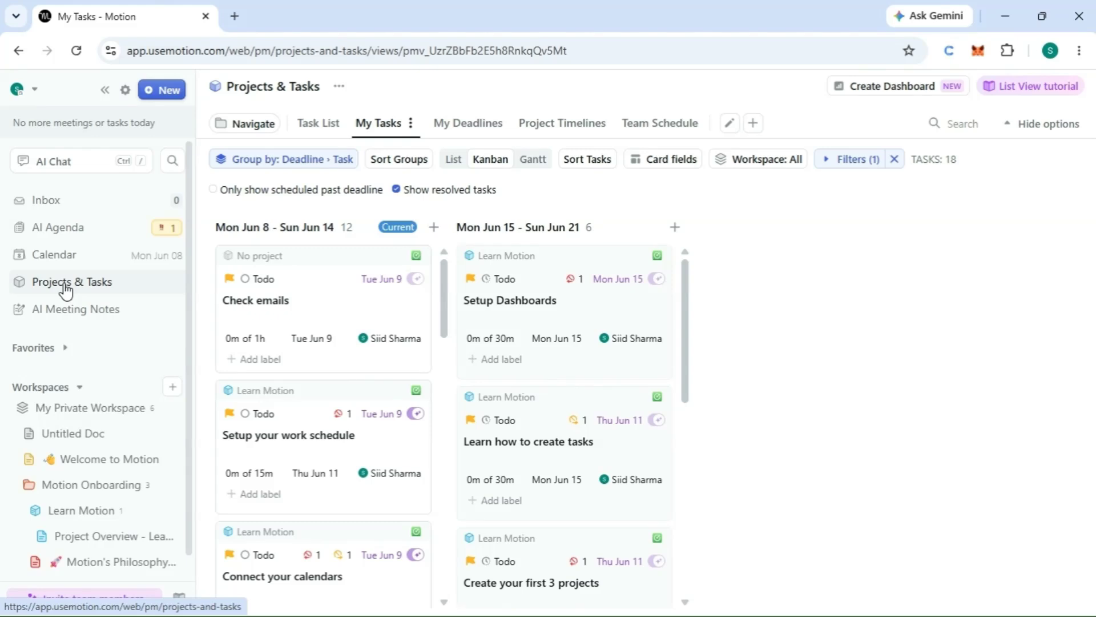
# Step: Open the AI Agenda for Mon Jun 8 and review the tasks listed for tomorrow with their deadlines and durations
pyautogui.click(57, 254)
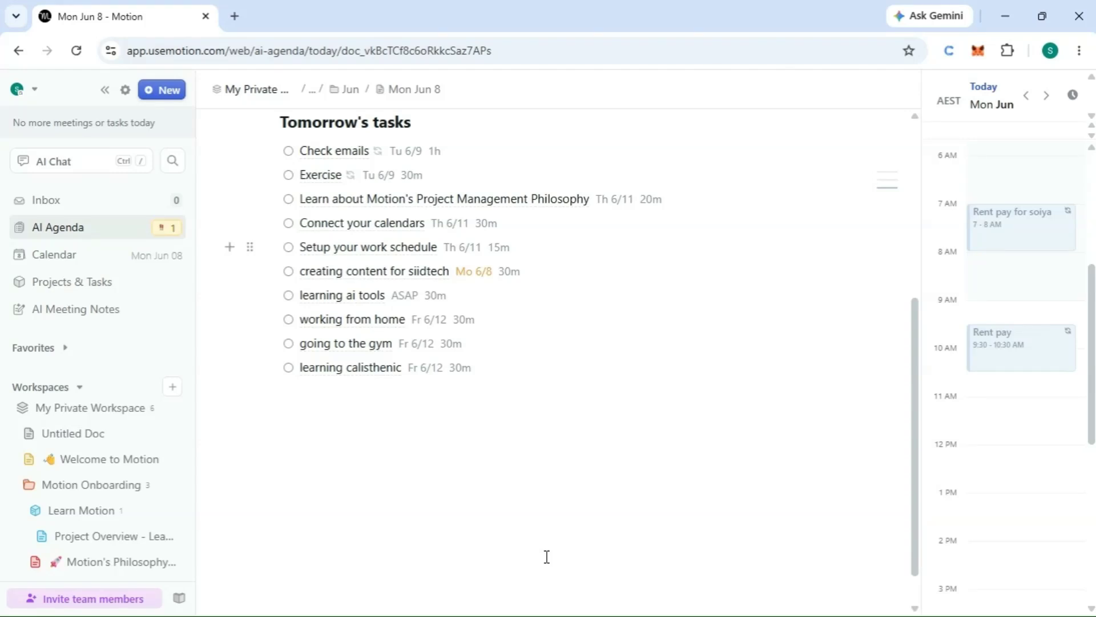
pyautogui.scroll(1, 571, 328)
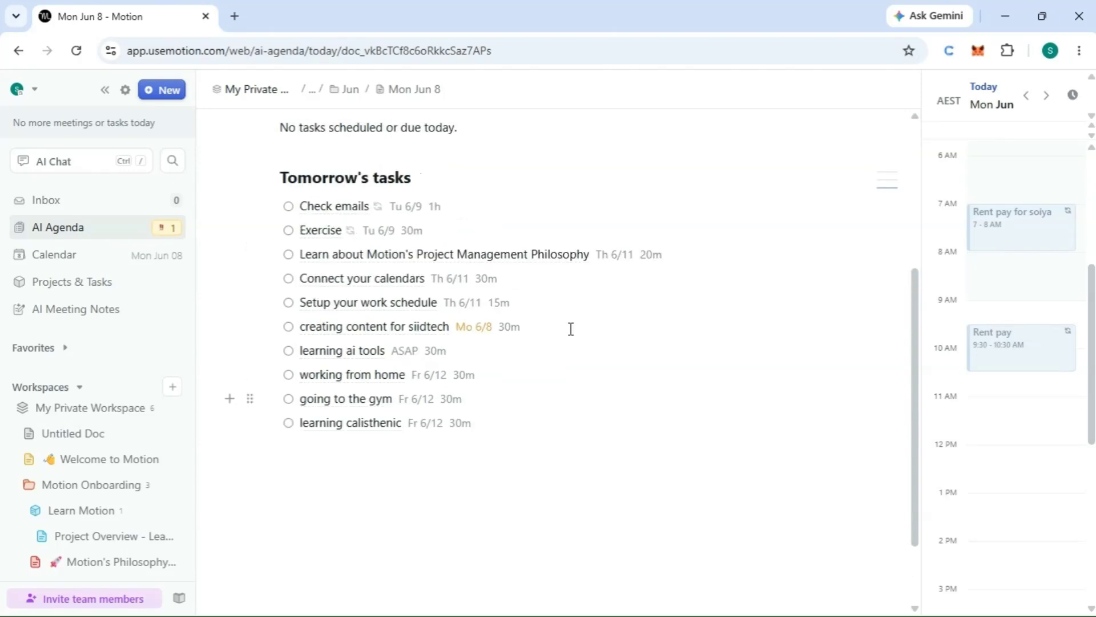
pyautogui.scroll(-1, 571, 329)
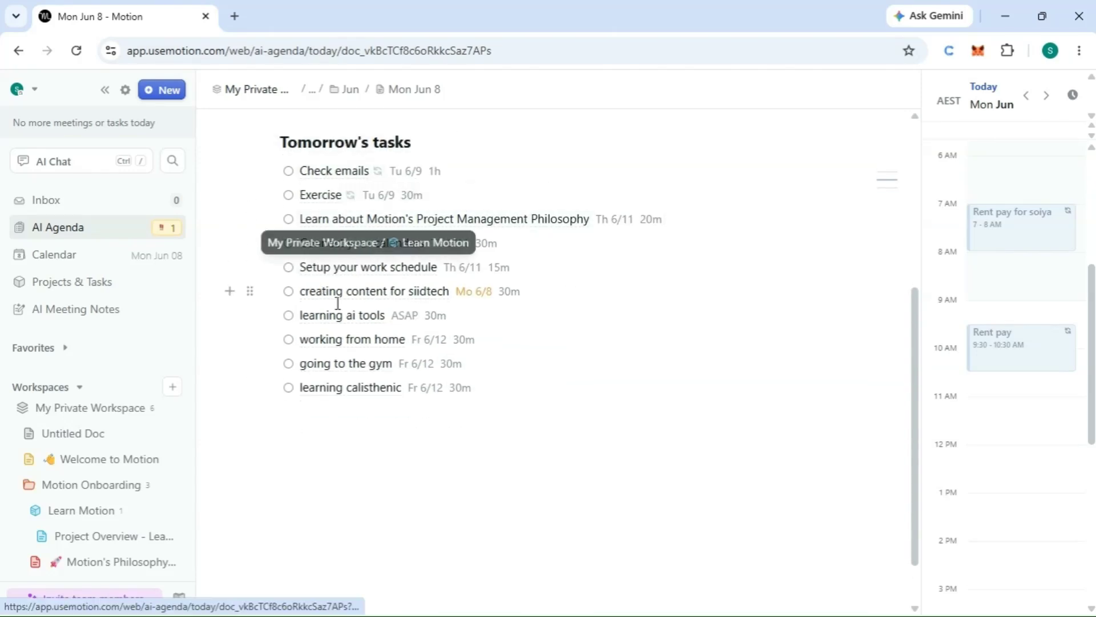